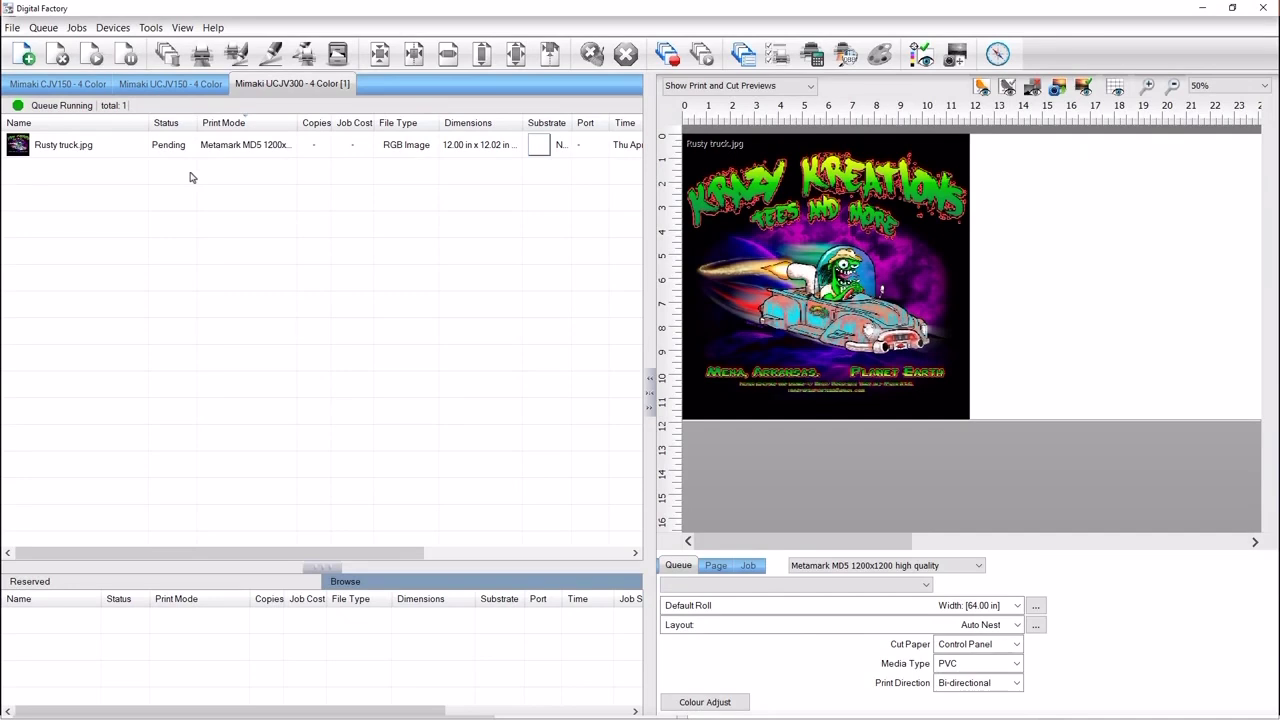
Look through the Rusty truck.jpg job's options and job commands, choosing nothing
{"action": "right_click", "coordinate": [131, 145]}
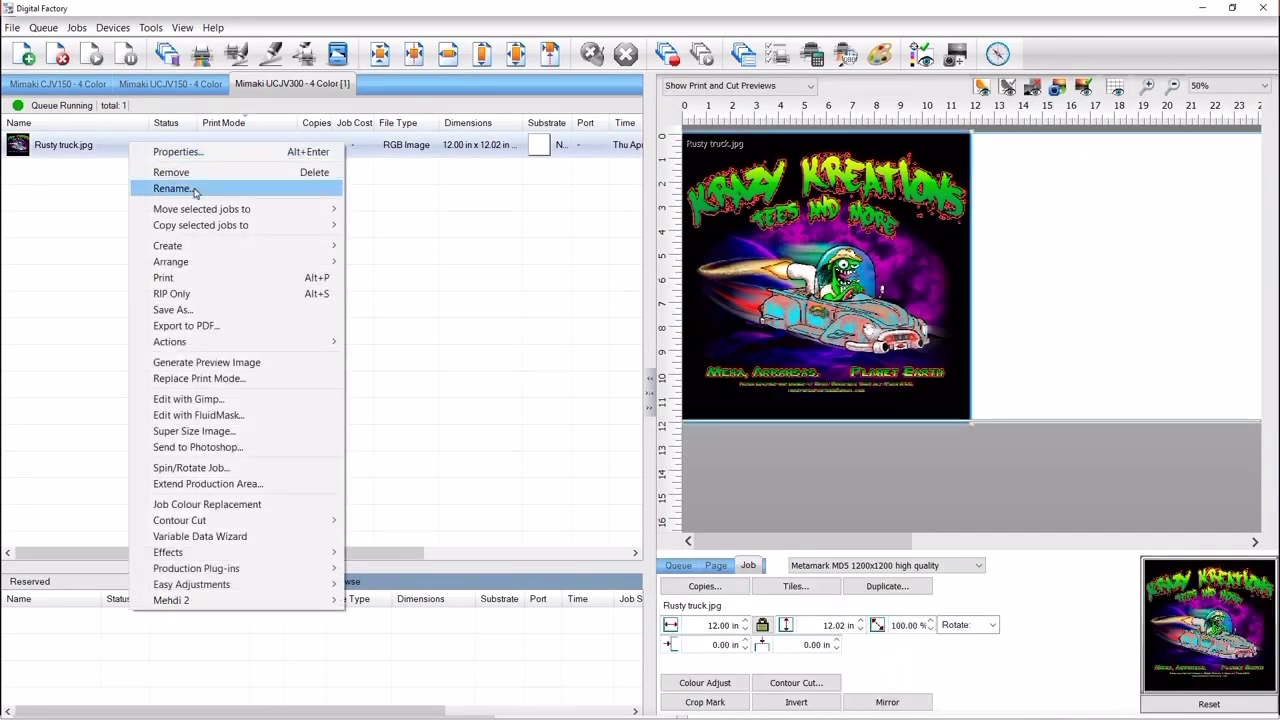
{"action": "mouse_move", "coordinate": [290, 570]}
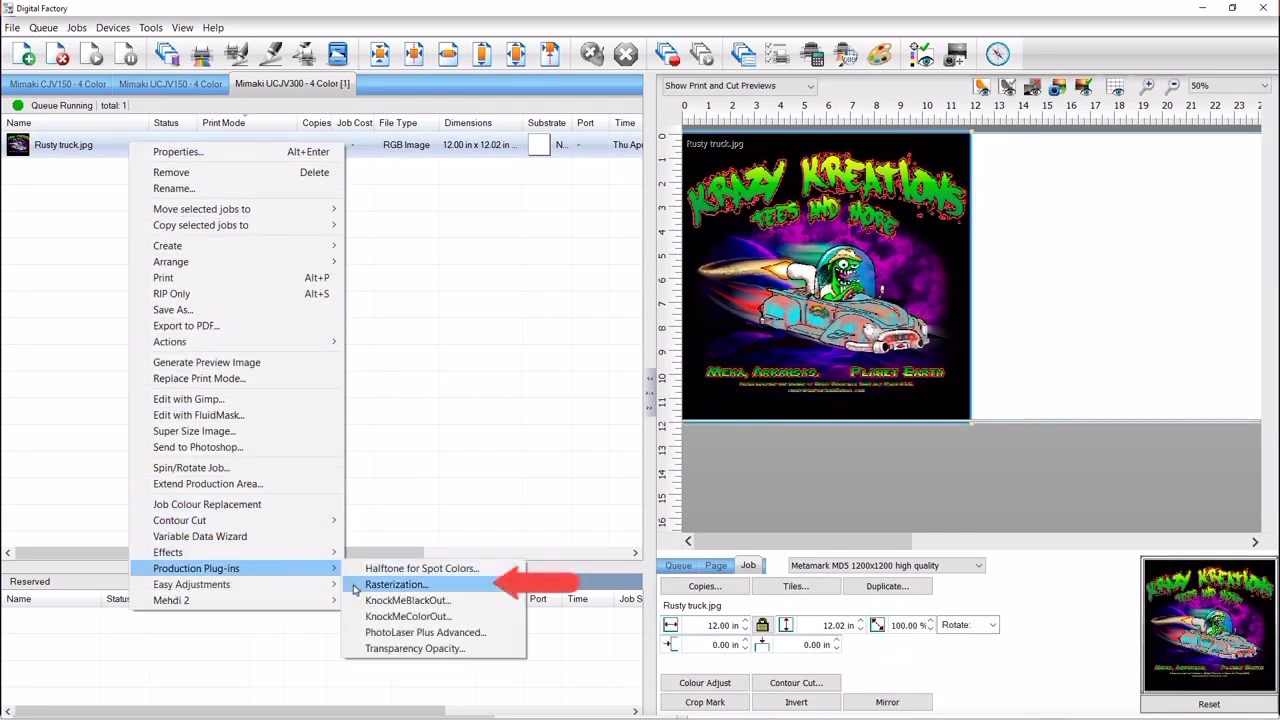
{"action": "left_click", "coordinate": [383, 420]}
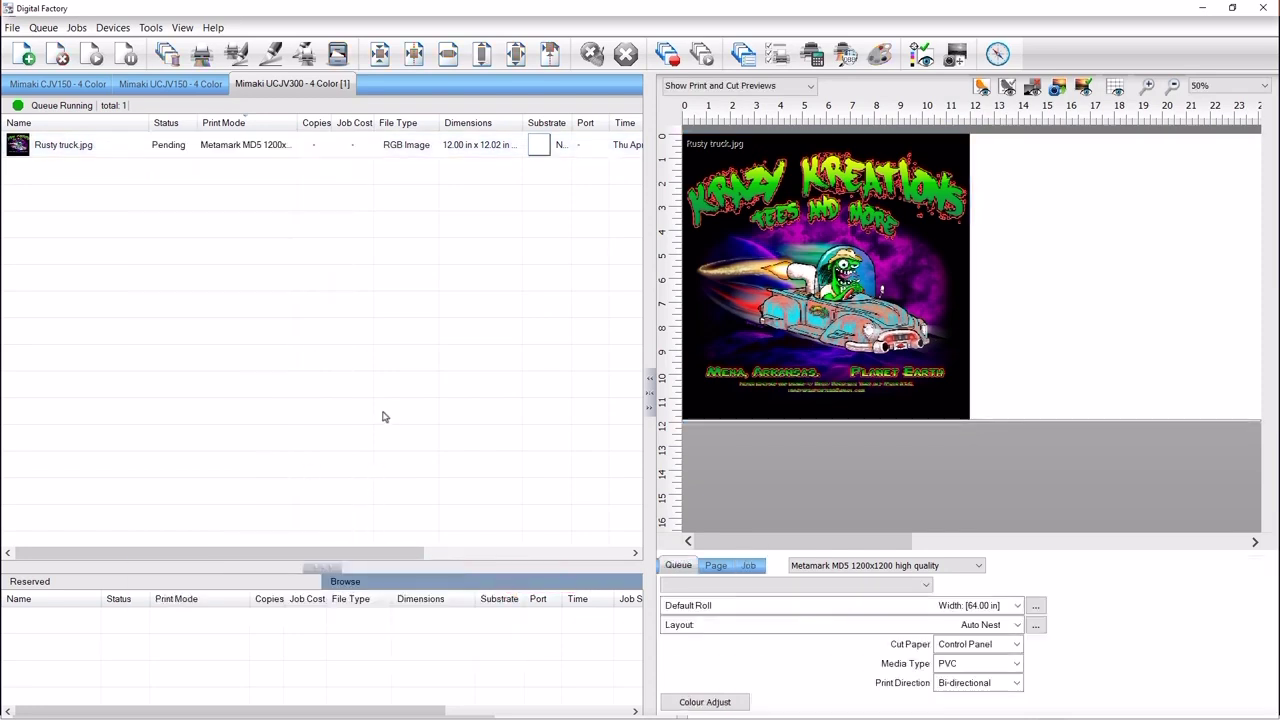
{"action": "left_click", "coordinate": [139, 150]}
{"action": "left_click", "coordinate": [76, 27]}
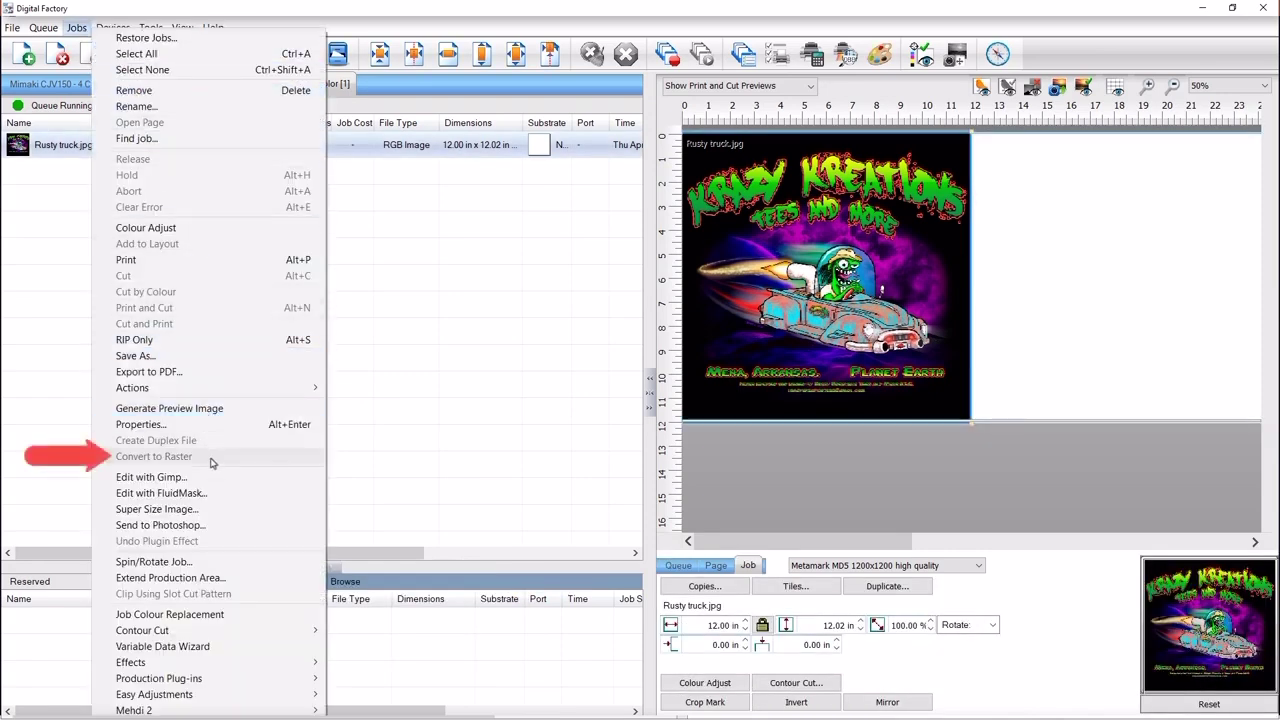
{"action": "left_click", "coordinate": [360, 362]}
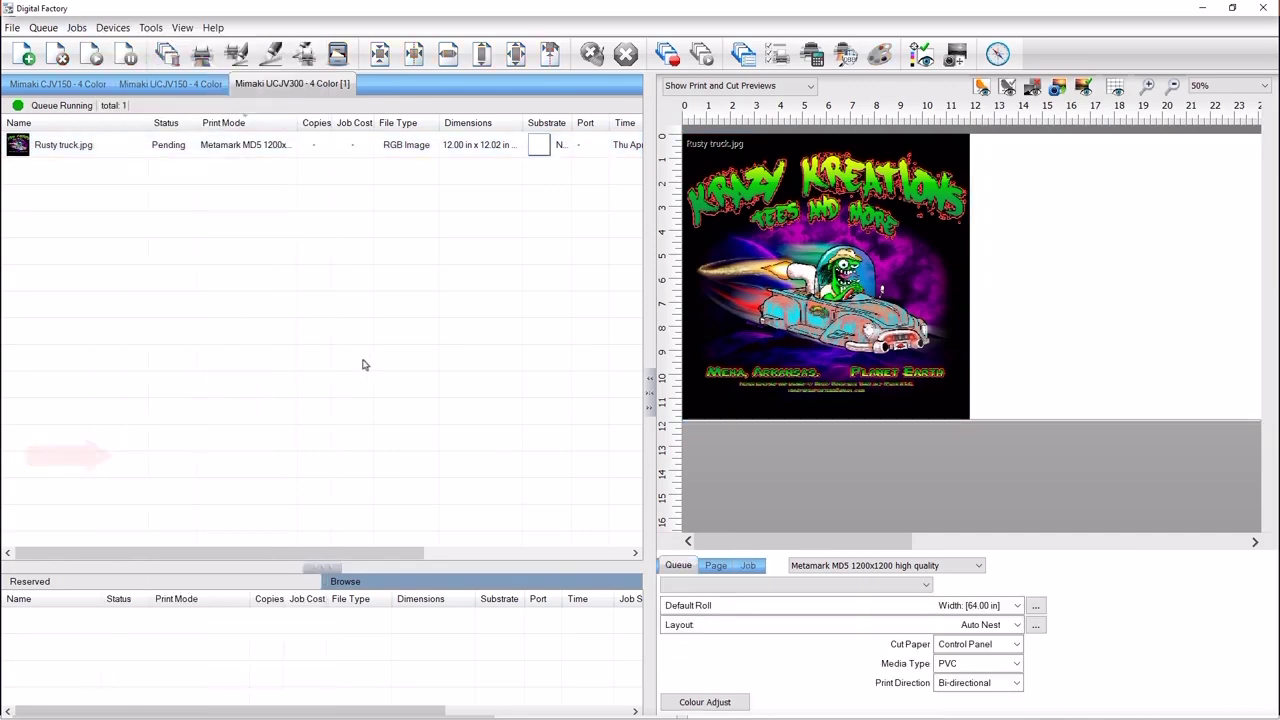
Choose Production Plug-ins > Rasterization for the Rusty truck.jpg job
{"action": "right_click", "coordinate": [139, 146]}
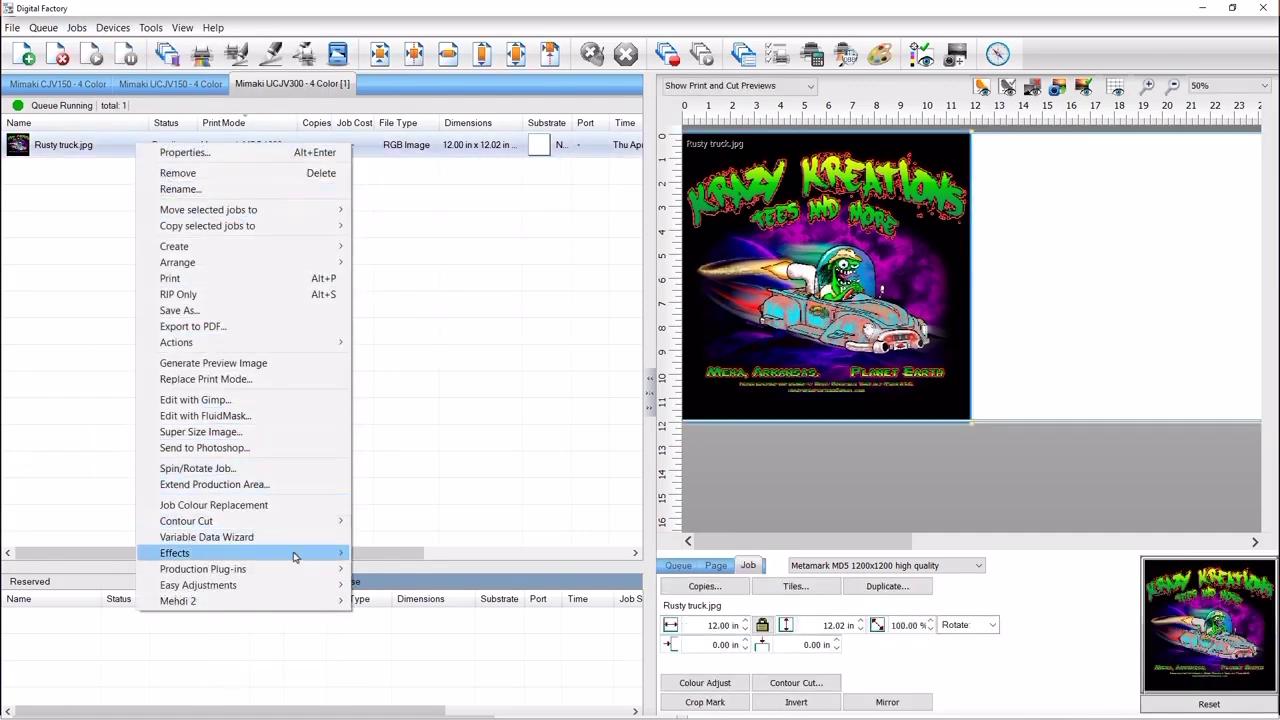
{"action": "mouse_move", "coordinate": [311, 573]}
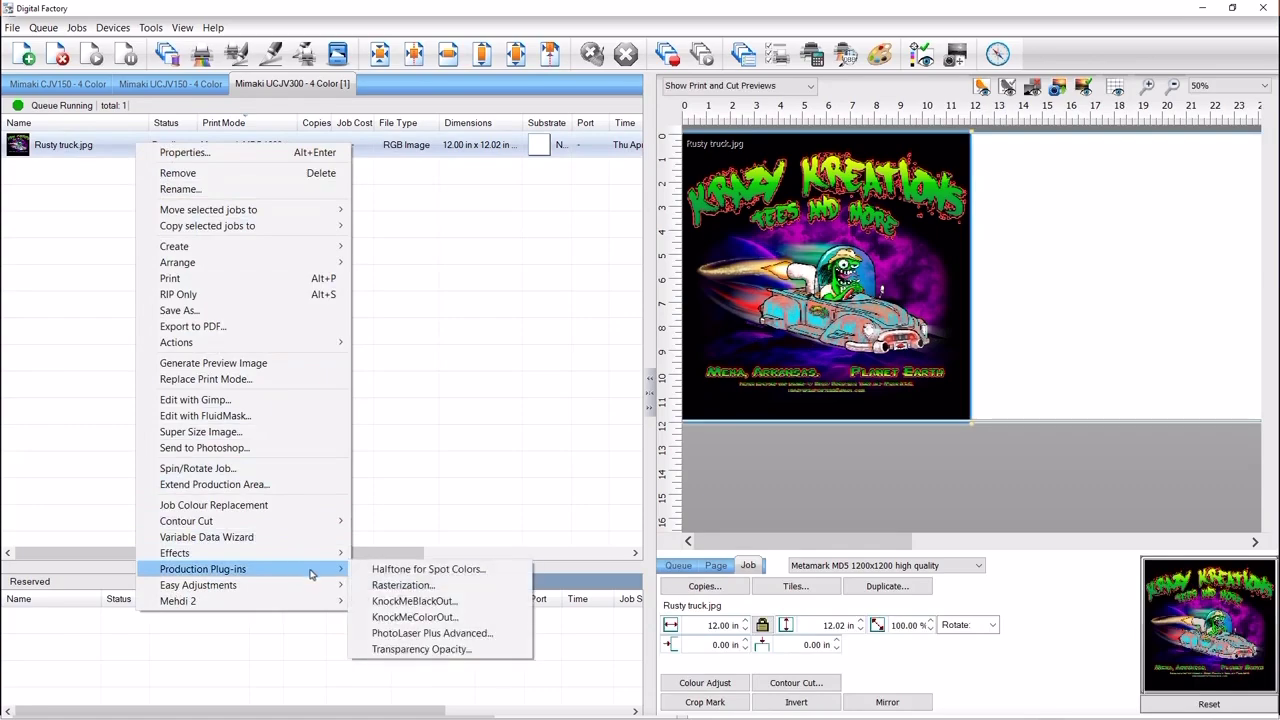
{"action": "left_click", "coordinate": [364, 585]}
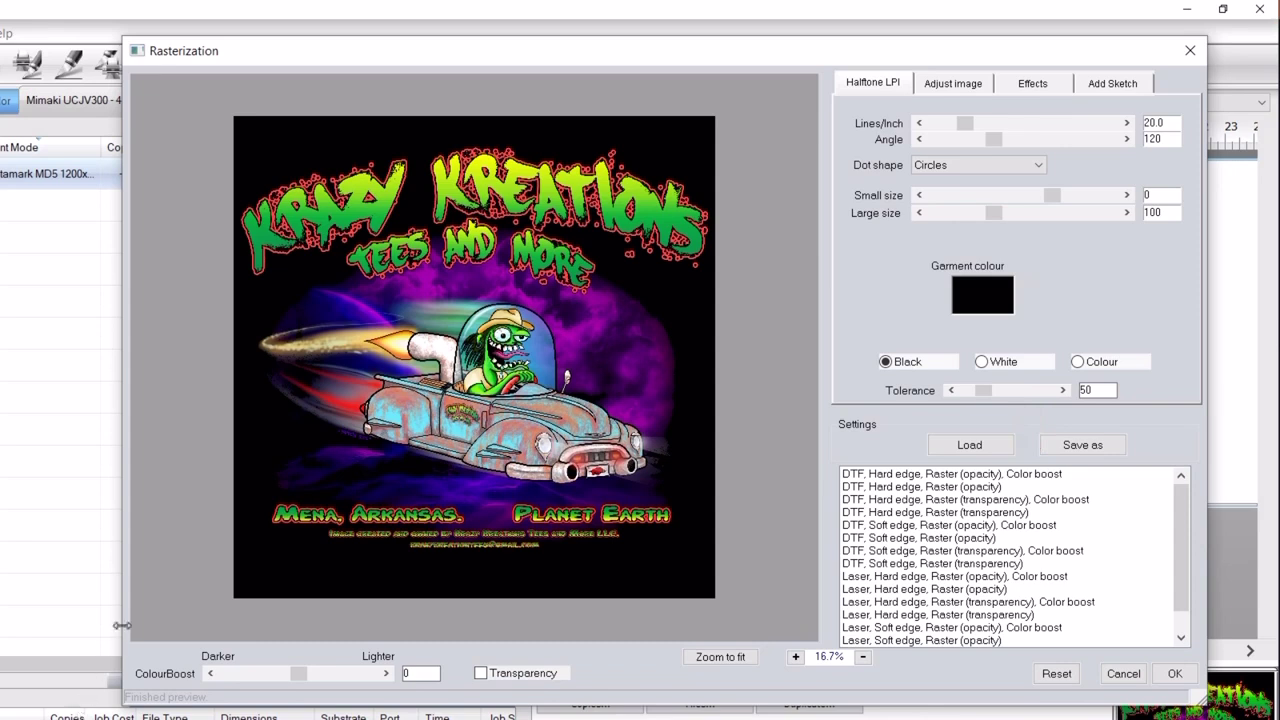
Let the Rasterization preview render the truck as a 20.0 LPI circle halftone on a White garment
{"action": "left_click", "coordinate": [927, 370]}
{"action": "left_click", "coordinate": [1029, 365]}
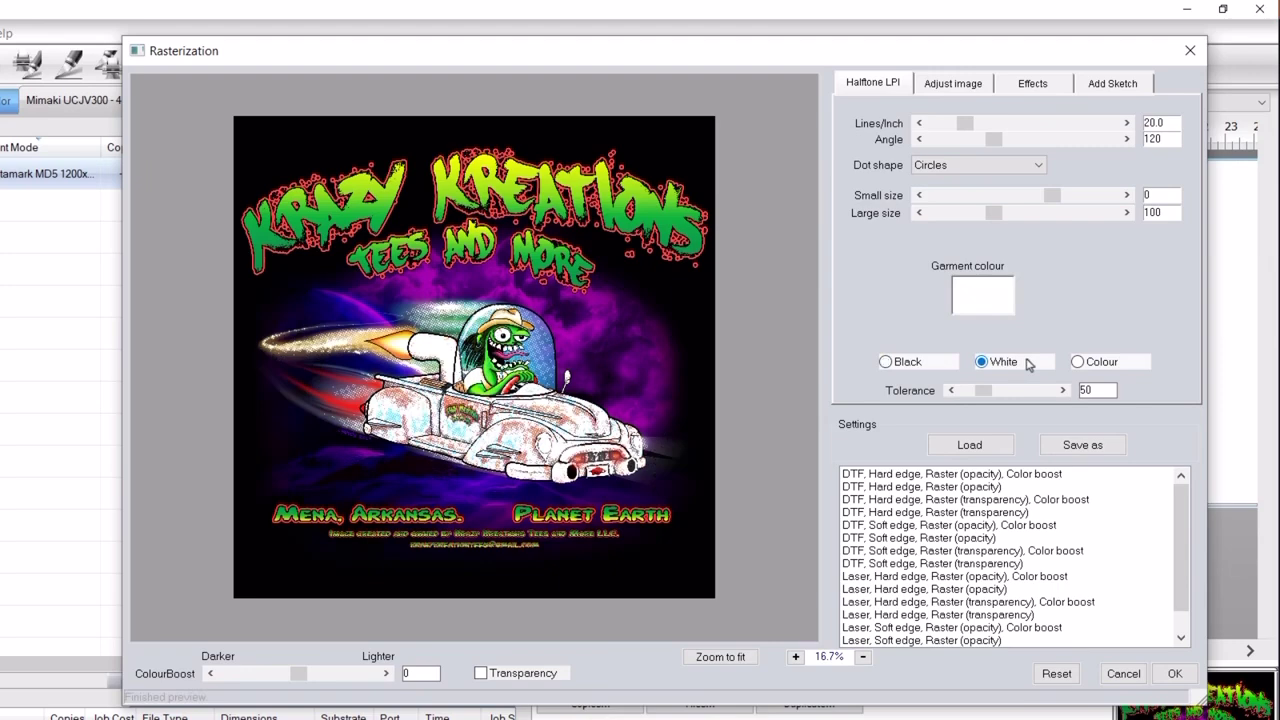
{"action": "left_click", "coordinate": [946, 364]}
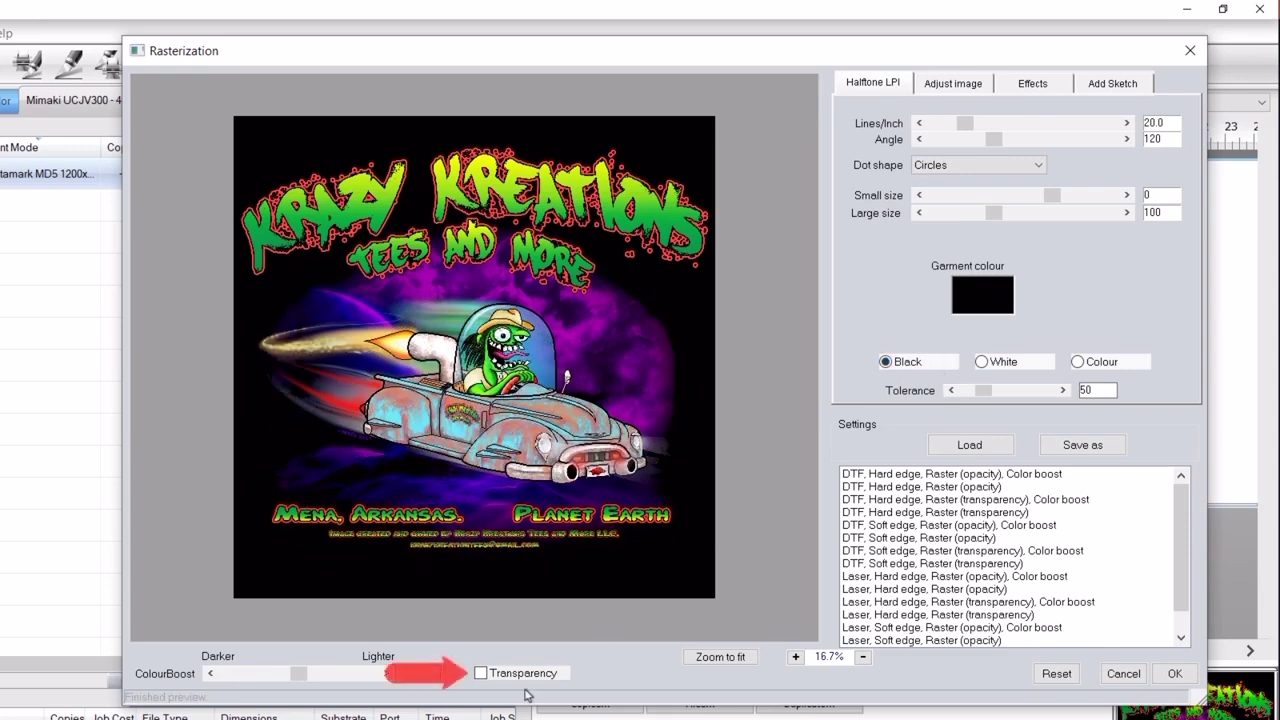
{"action": "left_click", "coordinate": [482, 675]}
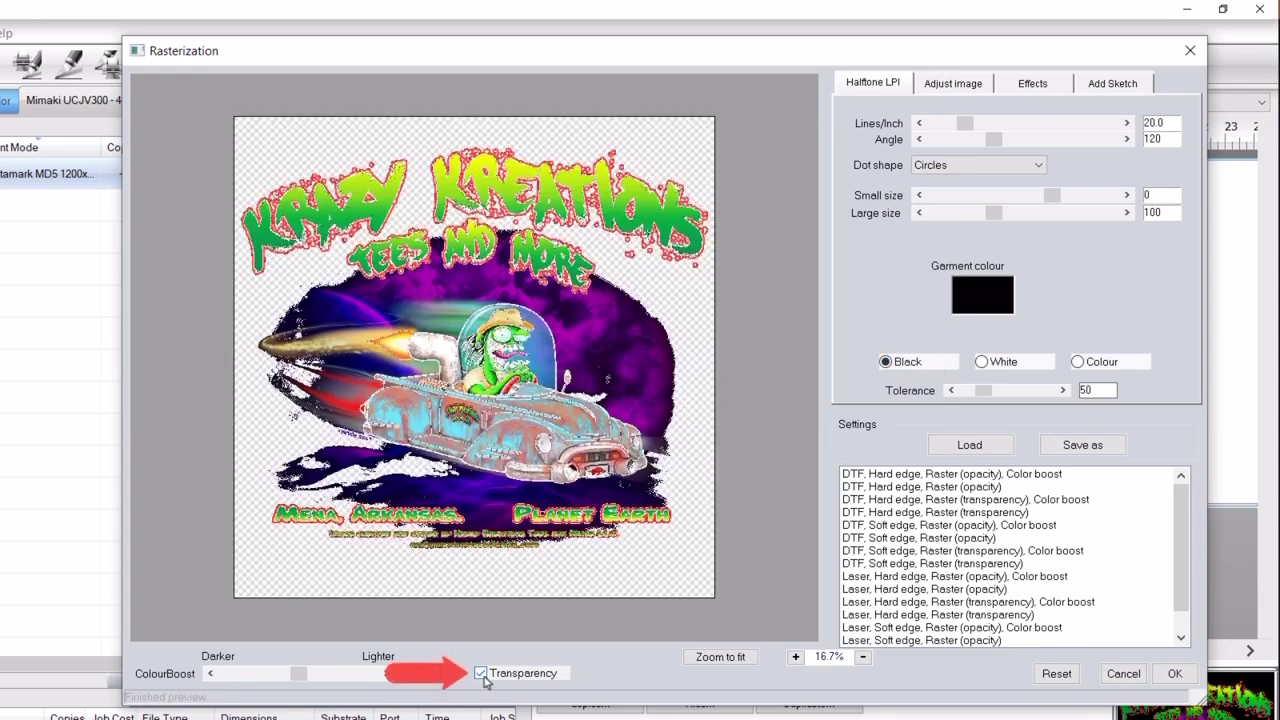
{"action": "left_click", "coordinate": [482, 675]}
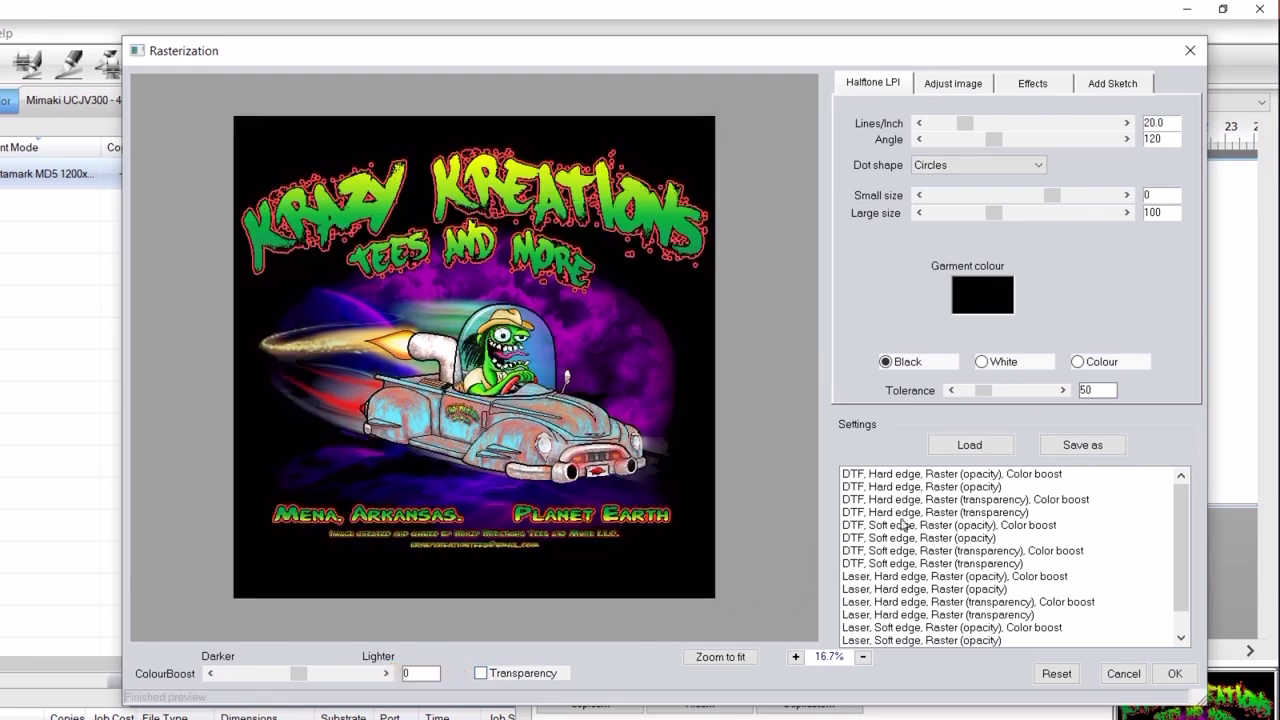
{"action": "left_click", "coordinate": [1128, 364]}
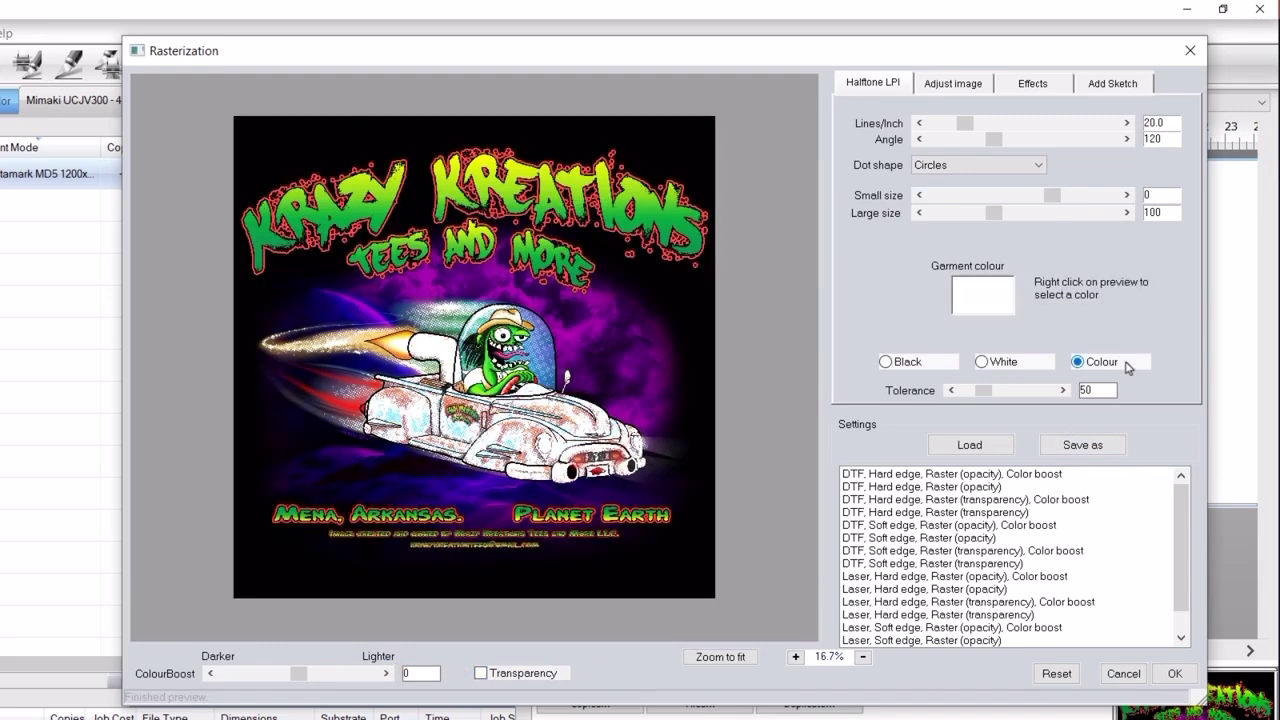
{"action": "left_click", "coordinate": [995, 307]}
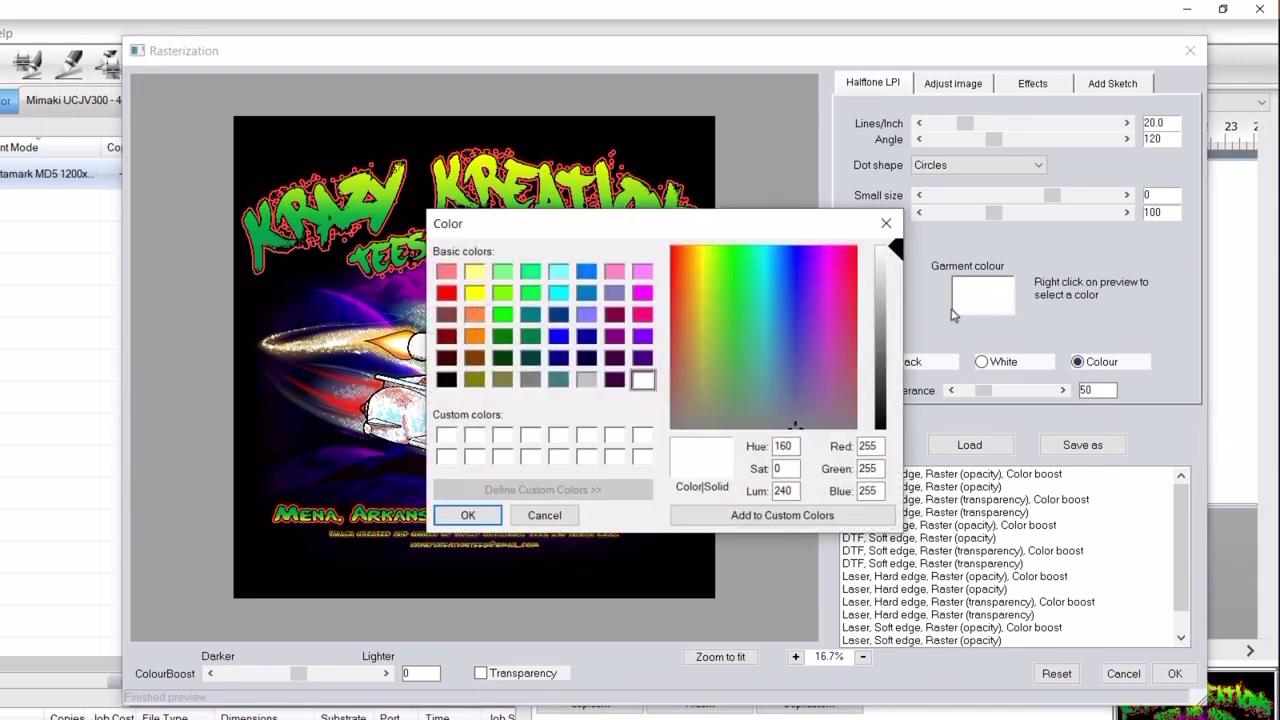
{"action": "left_click", "coordinate": [446, 293]}
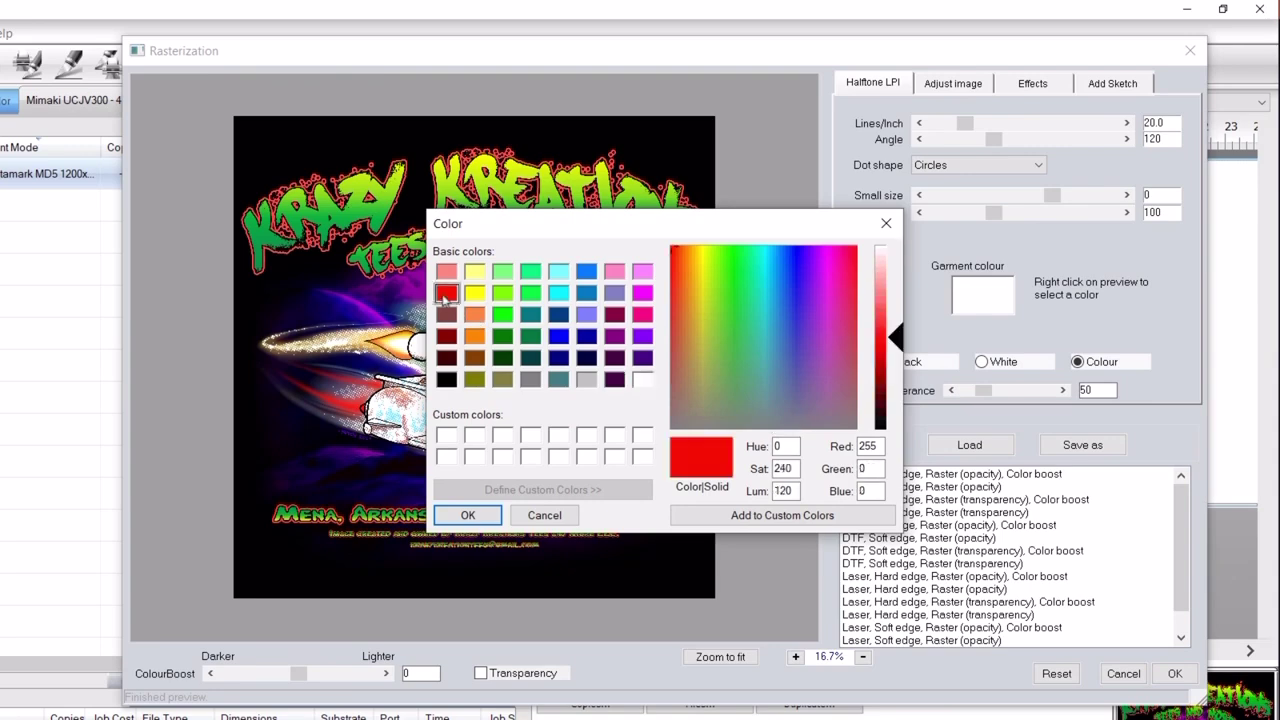
{"action": "left_click", "coordinate": [465, 515]}
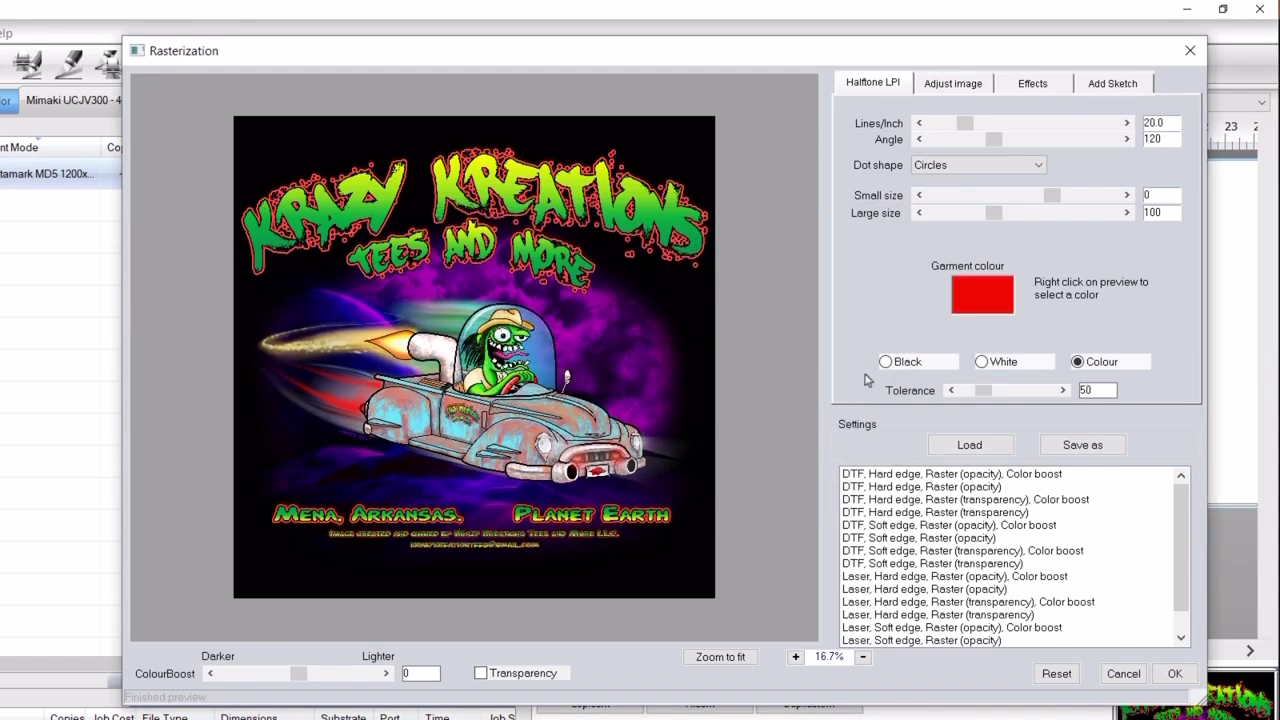
{"action": "left_click", "coordinate": [929, 365]}
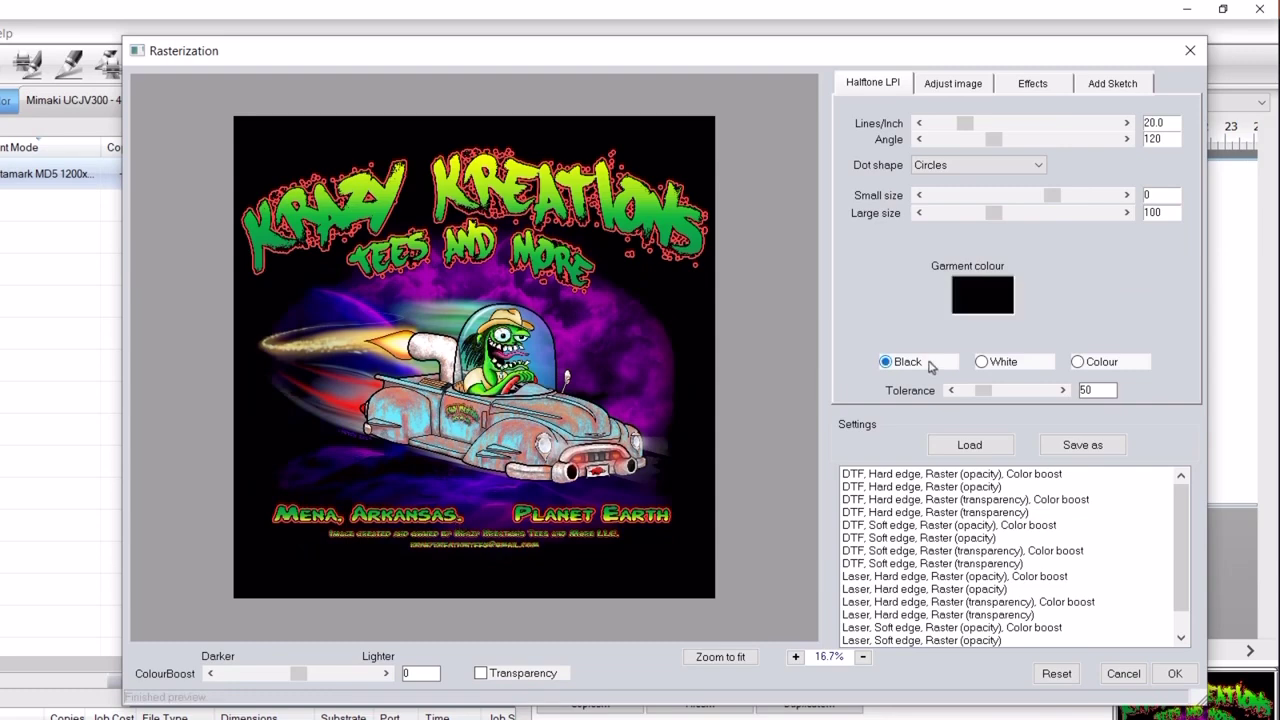
Load the DTF, Soft edge, Raster (transparency), Color boost preset and nudge colour boost and tolerance
{"action": "left_click", "coordinate": [935, 551]}
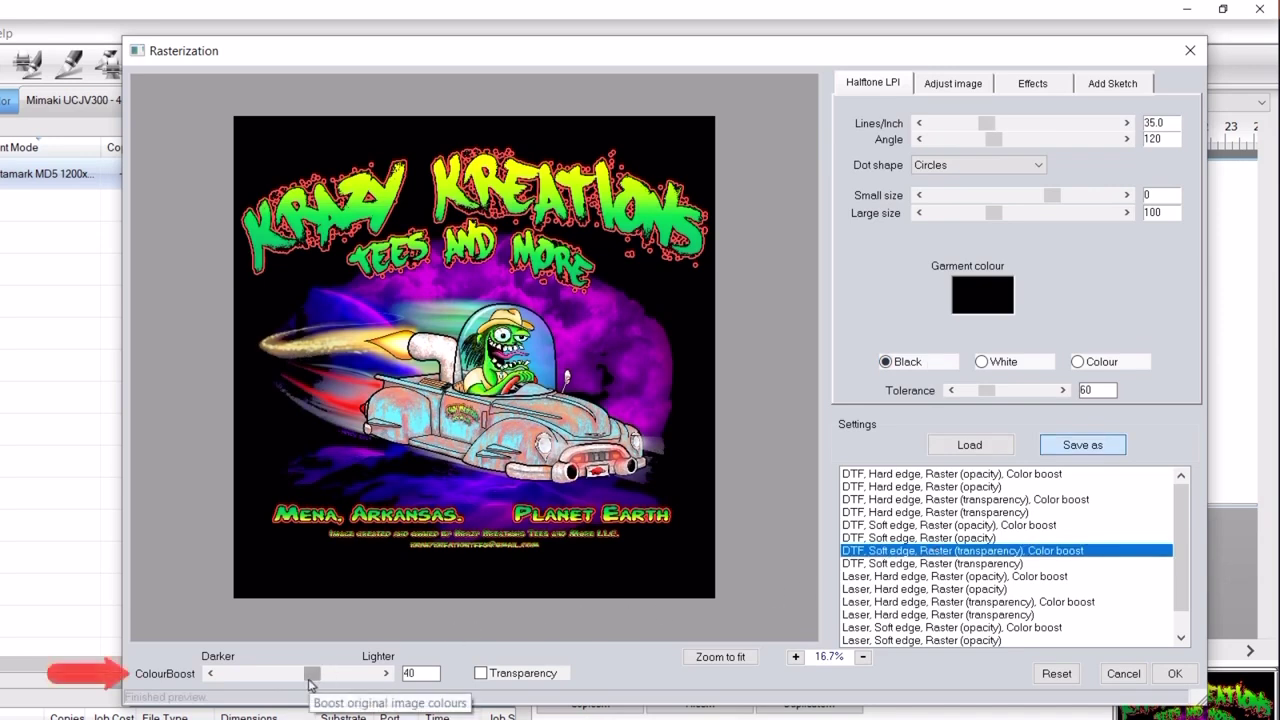
{"action": "mouse_move", "coordinate": [310, 680]}
{"action": "left_mouse_down"}
{"action": "mouse_move", "coordinate": [287, 677]}
{"action": "mouse_move", "coordinate": [335, 678]}
{"action": "mouse_move", "coordinate": [317, 677]}
{"action": "left_mouse_up"}
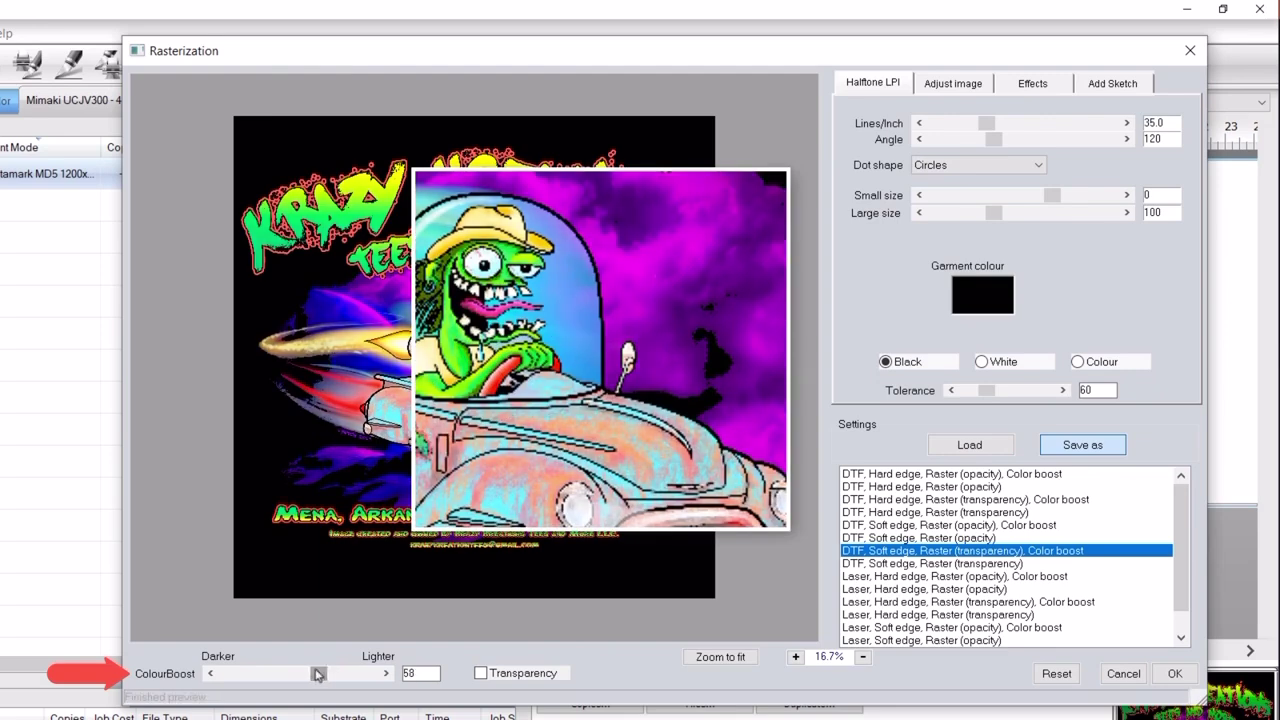
{"action": "mouse_move", "coordinate": [986, 399]}
{"action": "left_mouse_down"}
{"action": "mouse_move", "coordinate": [1012, 392]}
{"action": "mouse_move", "coordinate": [988, 393]}
{"action": "left_mouse_up"}
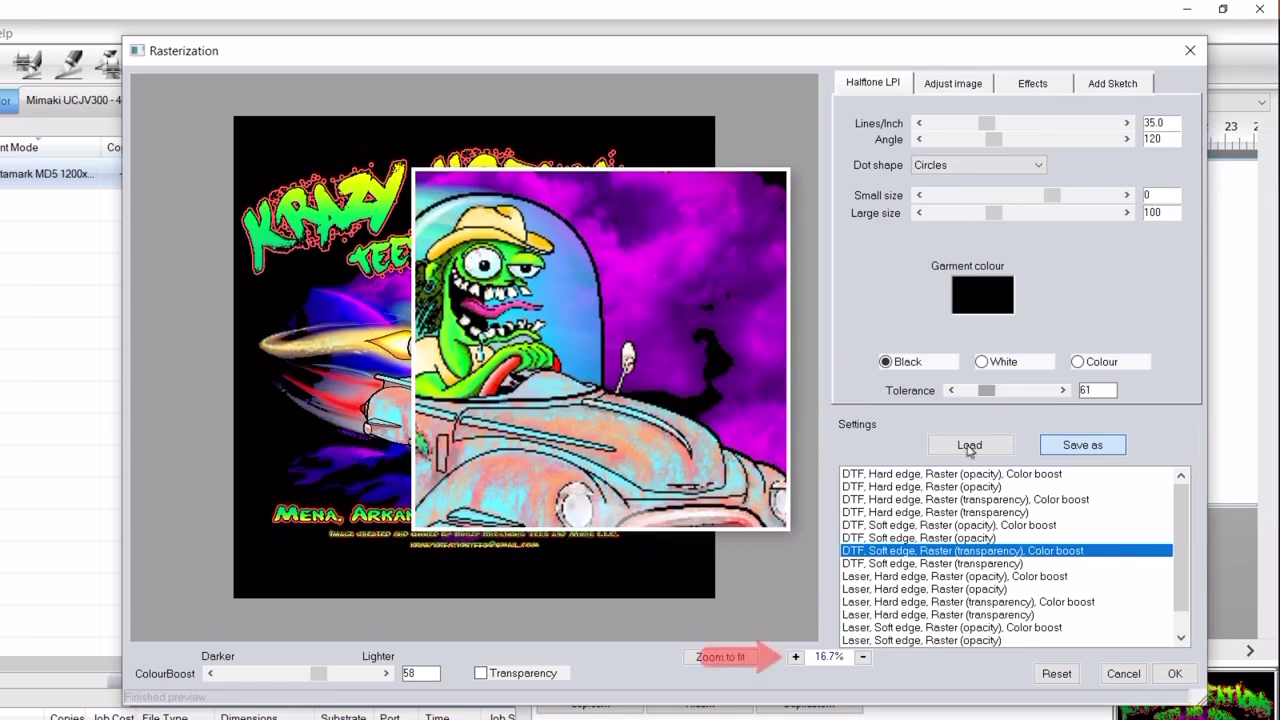
Inspect the driver's face at 100% zoom, zoom back out, and reload the preset's original values
{"action": "left_click", "coordinate": [796, 657]}
{"action": "left_click", "coordinate": [796, 657]}
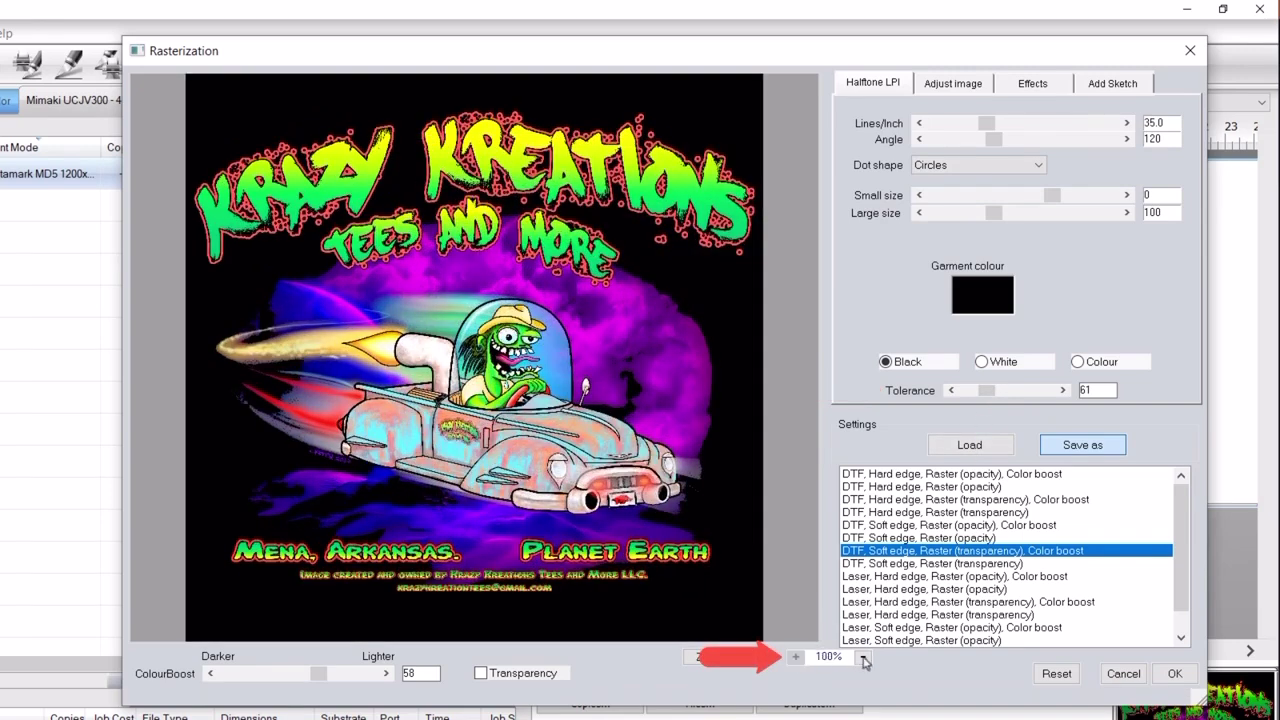
{"action": "mouse_move", "coordinate": [670, 304]}
{"action": "left_mouse_down"}
{"action": "mouse_move", "coordinate": [622, 315]}
{"action": "mouse_move", "coordinate": [384, 462]}
{"action": "left_mouse_up"}
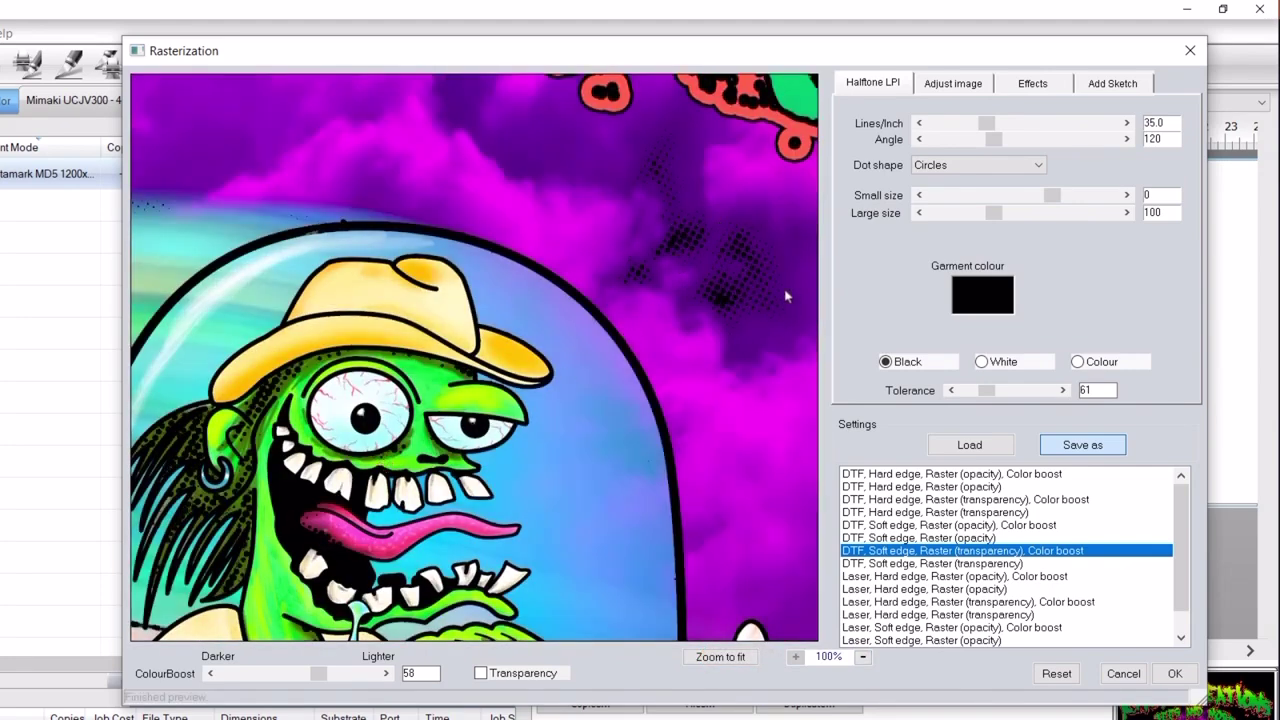
{"action": "left_click", "coordinate": [863, 658]}
{"action": "left_click", "coordinate": [863, 658]}
{"action": "left_click", "coordinate": [863, 658]}
{"action": "left_click", "coordinate": [863, 658]}
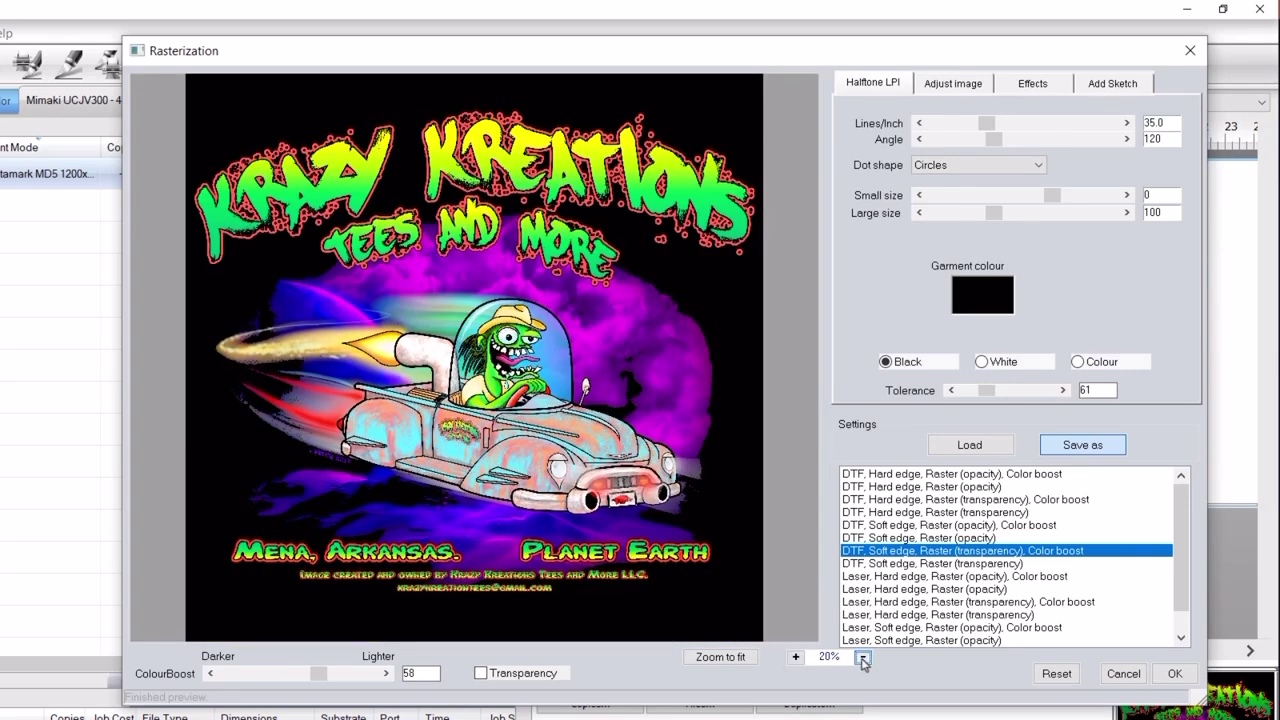
{"action": "left_click", "coordinate": [1025, 552]}
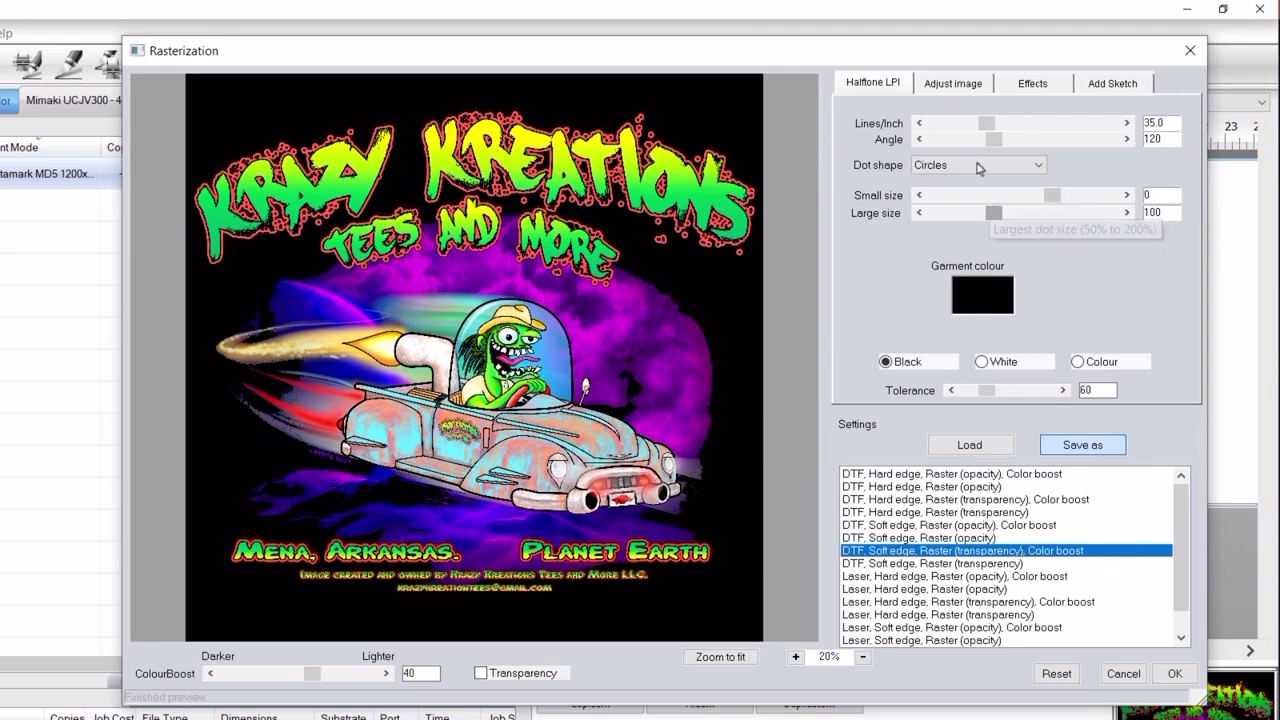
Set Lines/Inch to 41.0, Large size to 91 and ColourBoost to 10
{"action": "mouse_move", "coordinate": [986, 121]}
{"action": "left_mouse_down"}
{"action": "mouse_move", "coordinate": [1034, 121]}
{"action": "mouse_move", "coordinate": [995, 122]}
{"action": "left_mouse_up"}
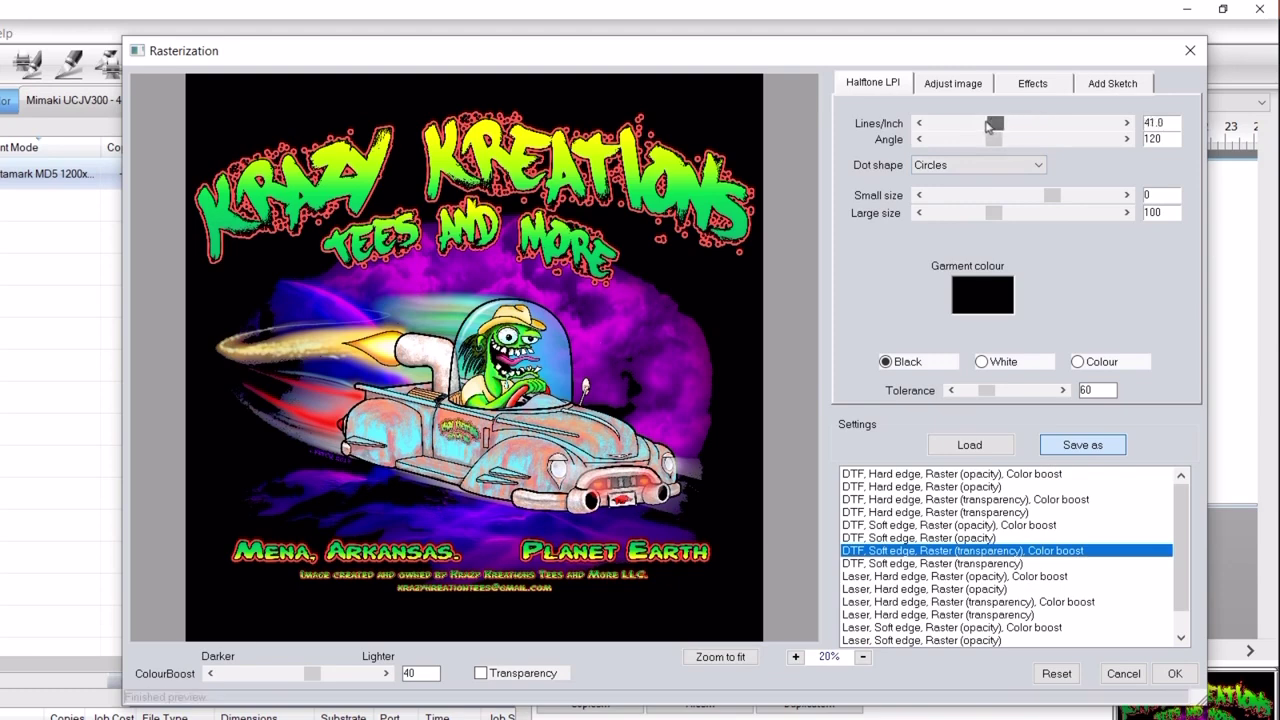
{"action": "mouse_move", "coordinate": [994, 214]}
{"action": "left_mouse_down"}
{"action": "mouse_move", "coordinate": [1026, 215]}
{"action": "mouse_move", "coordinate": [983, 216]}
{"action": "left_mouse_up"}
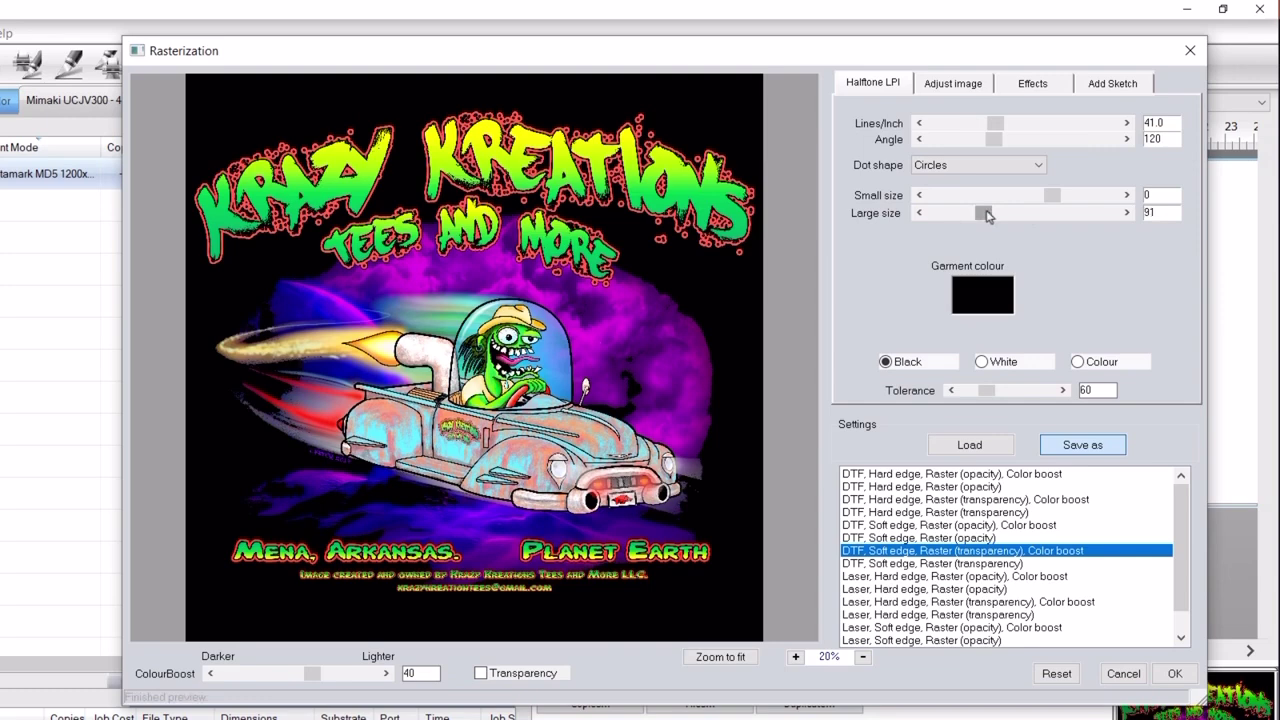
{"action": "left_click_drag", "start_coordinate": [312, 674], "coordinate": [301, 682]}
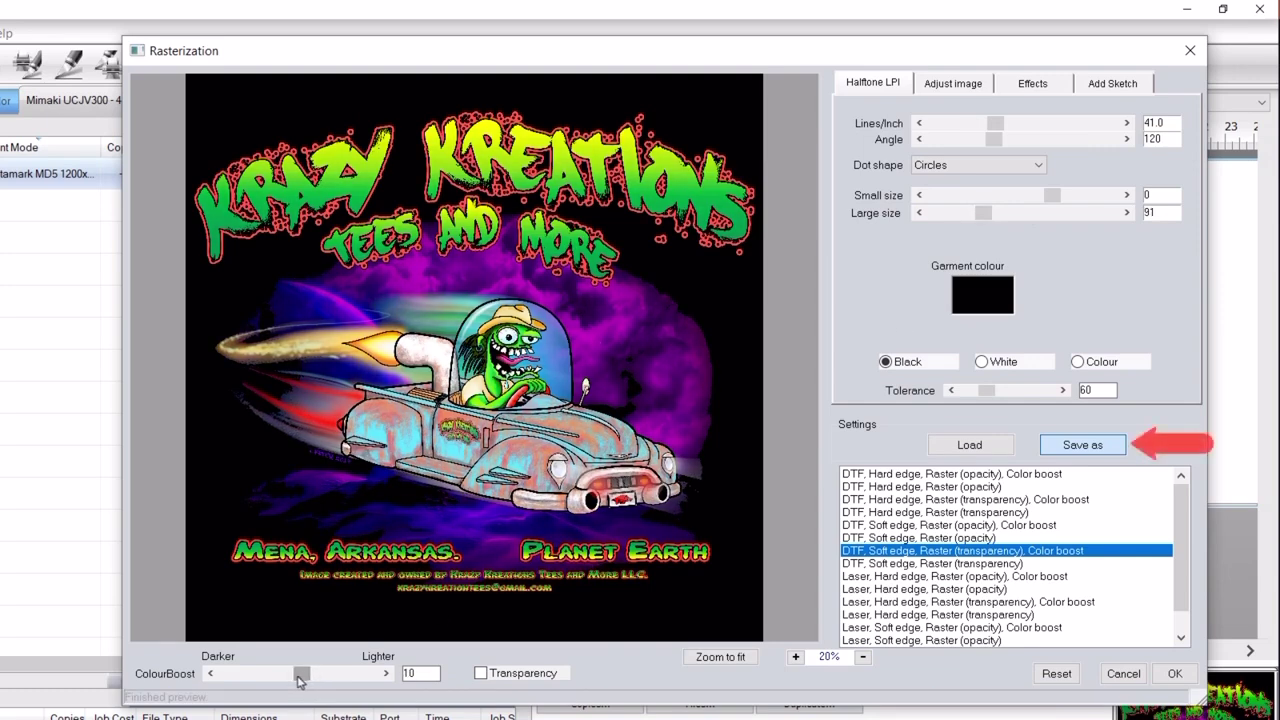
Save as 'DTF, Soft edge, Raster (transparency), Color boost - Kustom Preset' and apply rasterization to the job
{"action": "left_click", "coordinate": [1073, 446]}
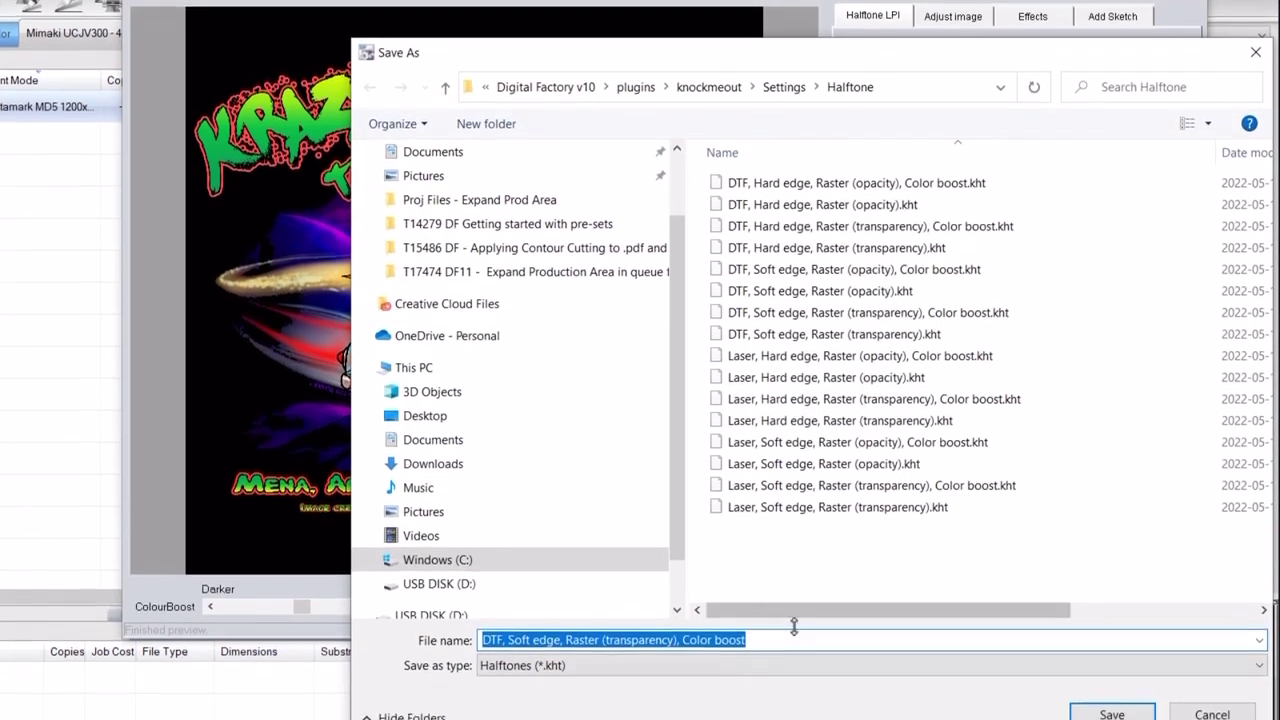
{"action": "left_click", "coordinate": [785, 614]}
{"action": "type", "text": "- Kustom Preset"}
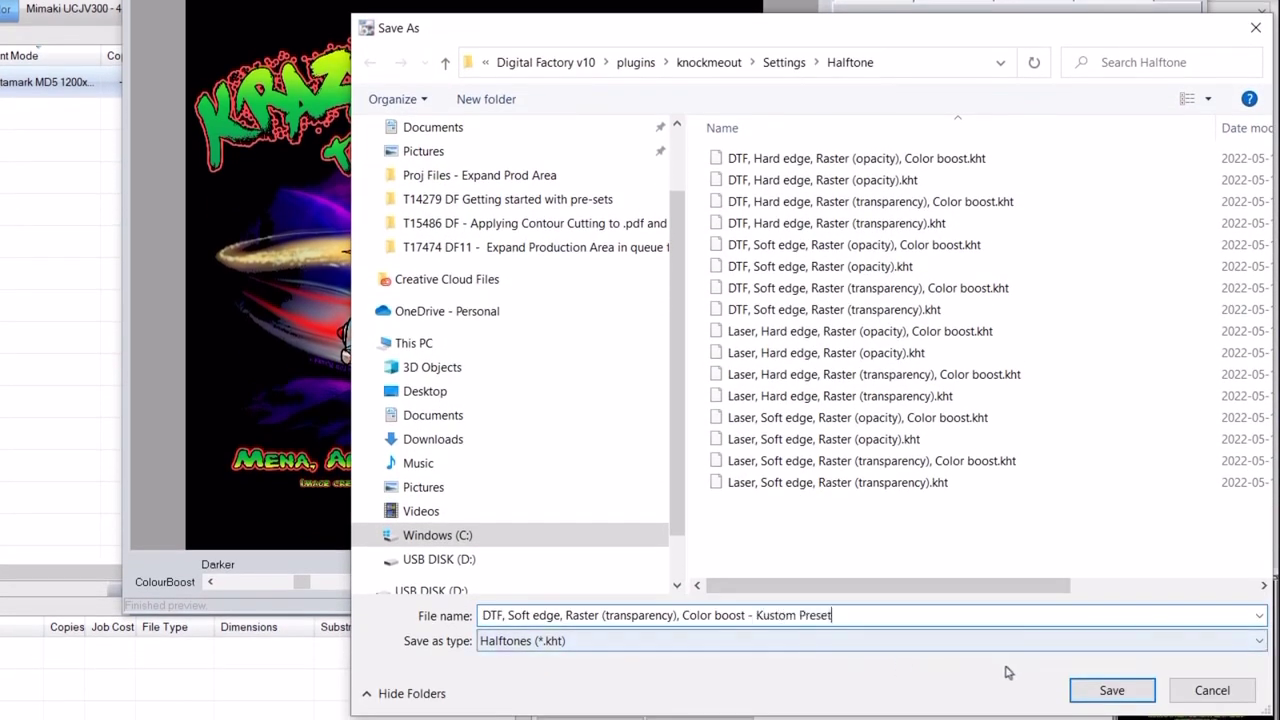
{"action": "left_click", "coordinate": [1080, 690]}
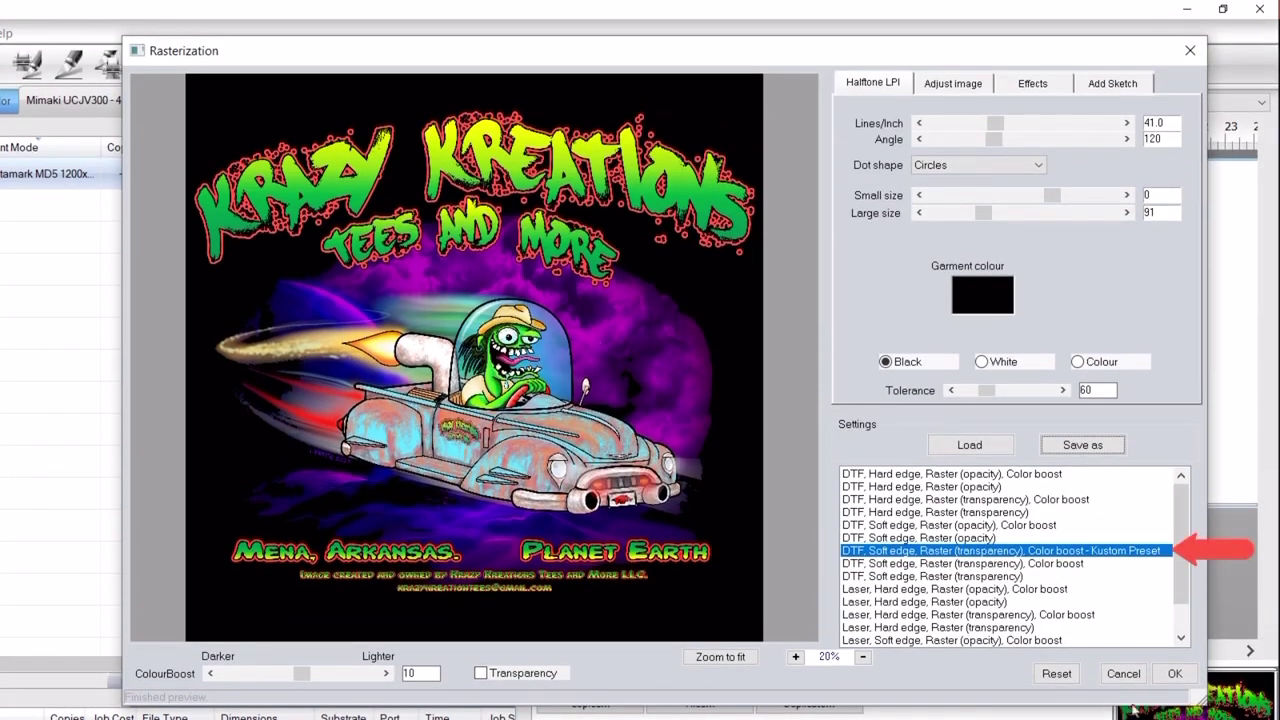
{"action": "left_click", "coordinate": [1175, 675]}
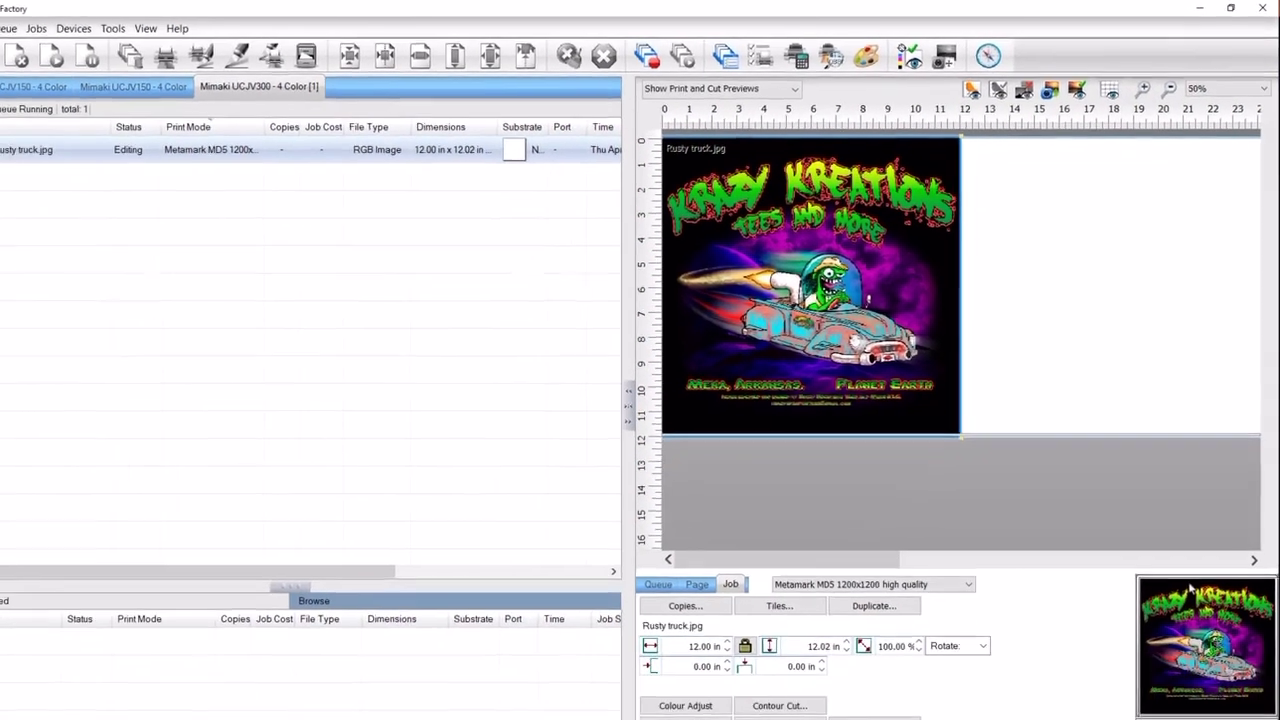